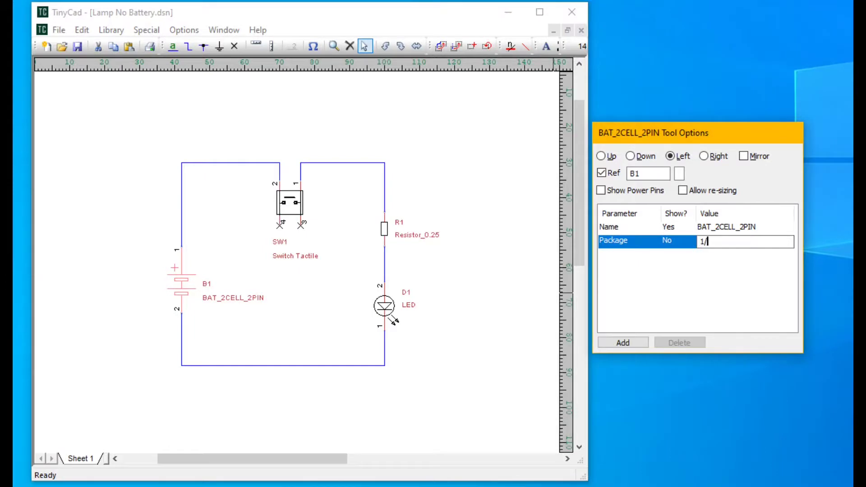
- Enter package 1/2_AA_2PIN for B1, then create and export the PCB net list
type("2_AA_2PIN")
key("Return")
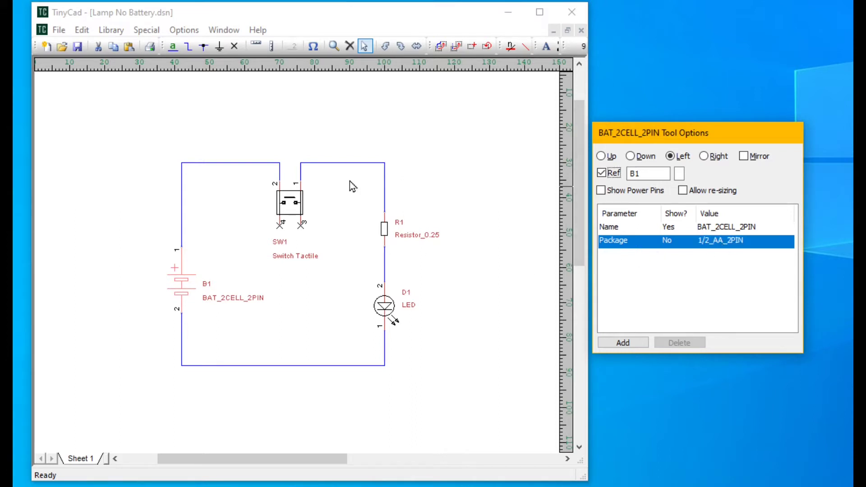
left_click(151, 34)
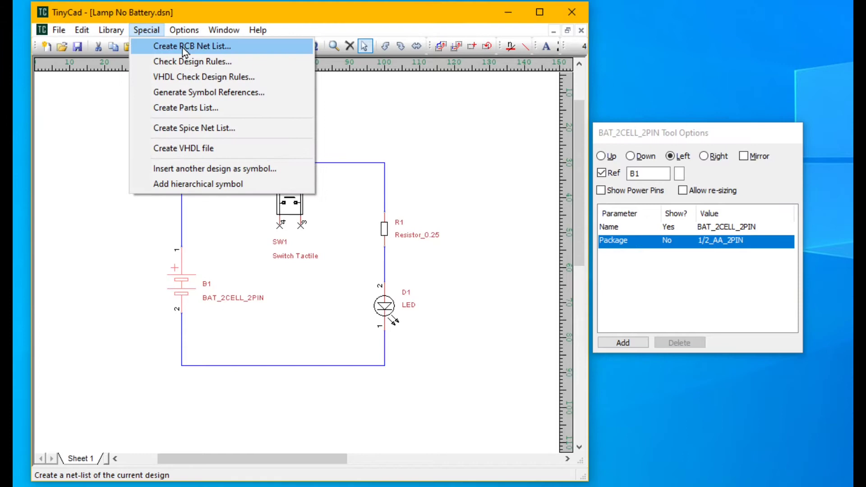
left_click(183, 47)
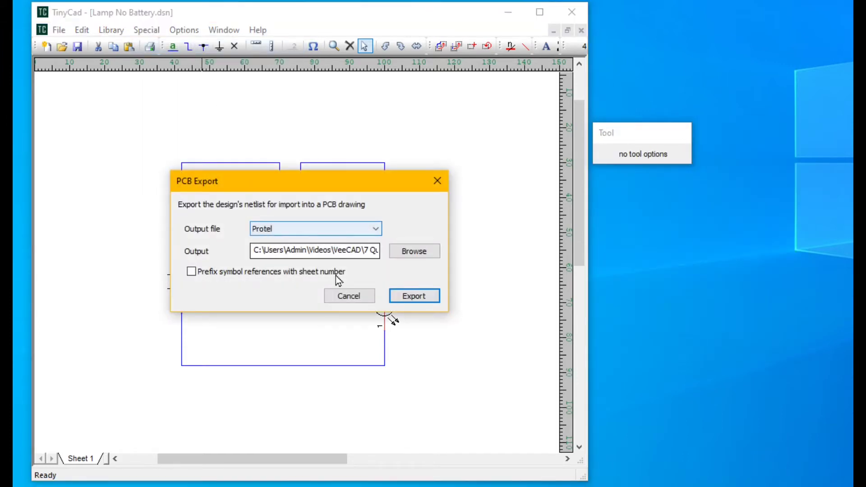
left_click(414, 296)
left_click_drag(108, 289, 151, 286)
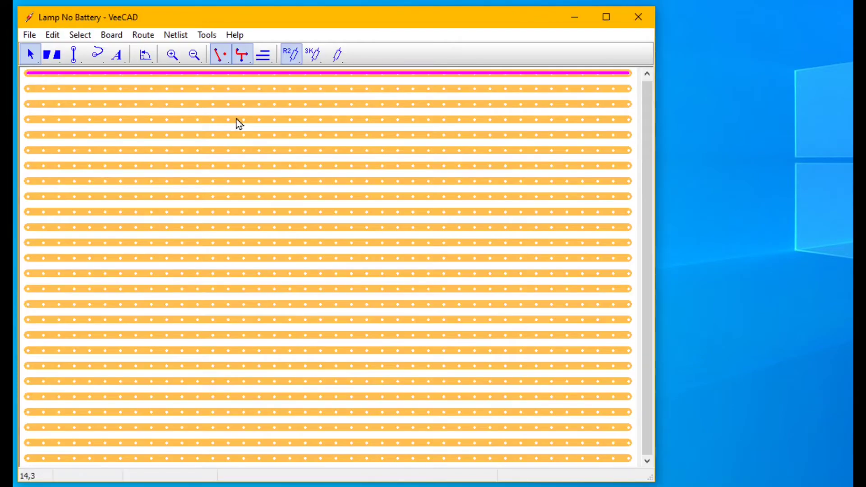
- Import the lamp netlist and drag battery B1 up to X=19, Y=12 in the board's middle
left_click(179, 35)
left_click(183, 49)
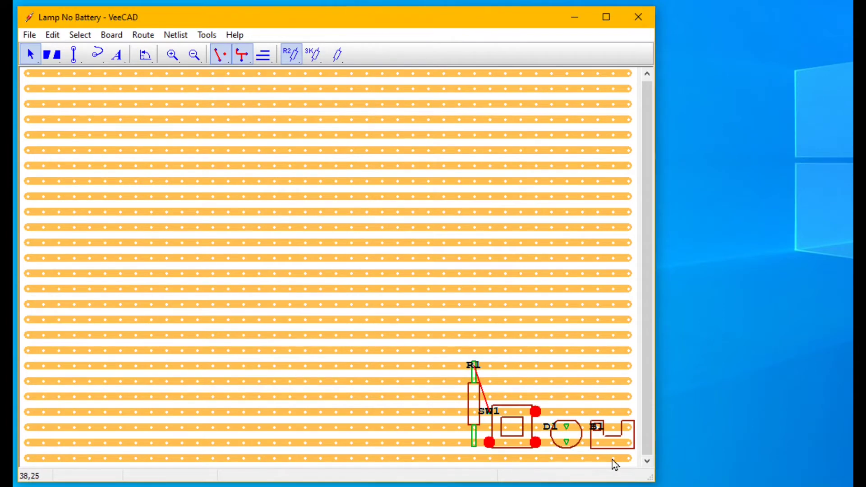
left_click_drag(613, 445, 324, 266)
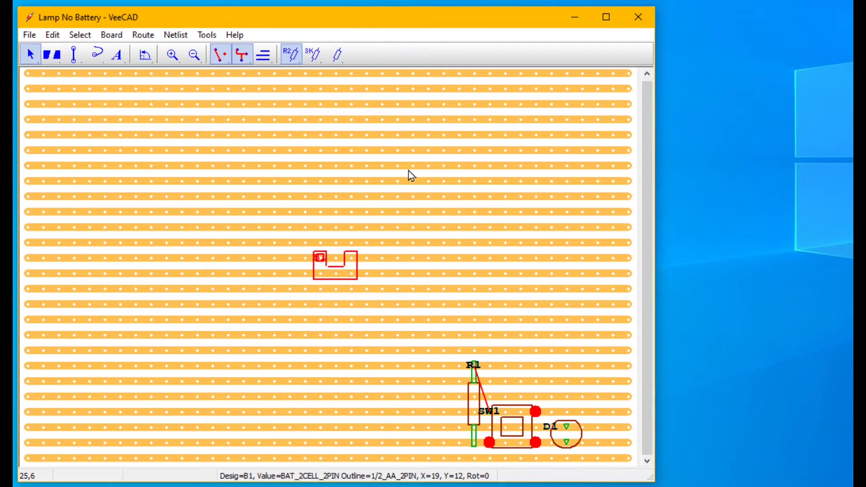
- View the netlist report and highlight the two errors saying pins 1 and 2 aren't on B1
left_click(184, 38)
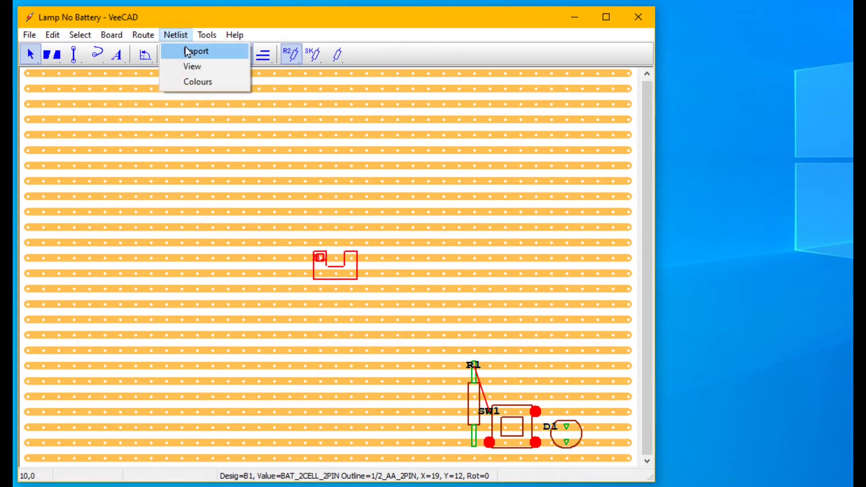
left_click(192, 67)
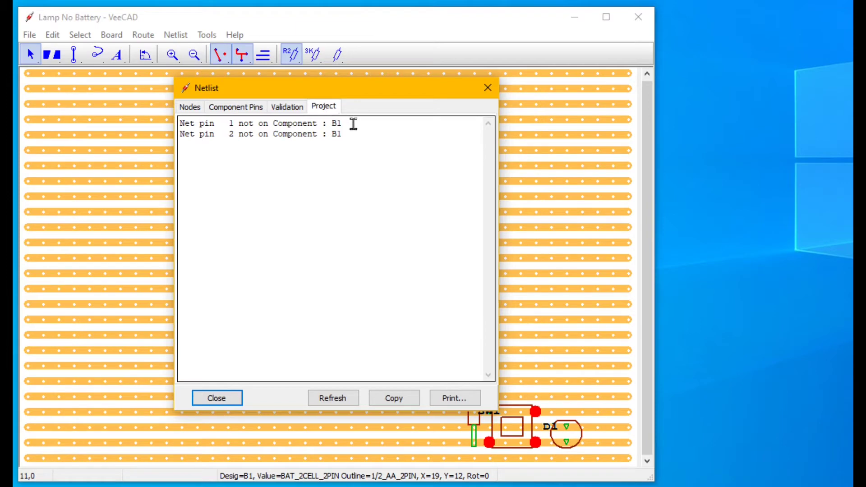
left_click_drag(354, 132, 124, 142)
left_click(323, 161)
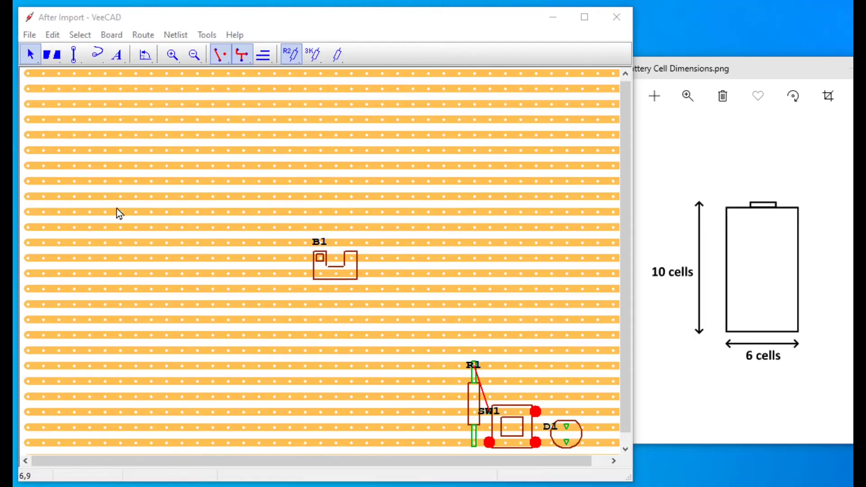
- In Board > Outlines, make 1/2_AA_2PIN a leaded outline with No Import checked
left_click(114, 35)
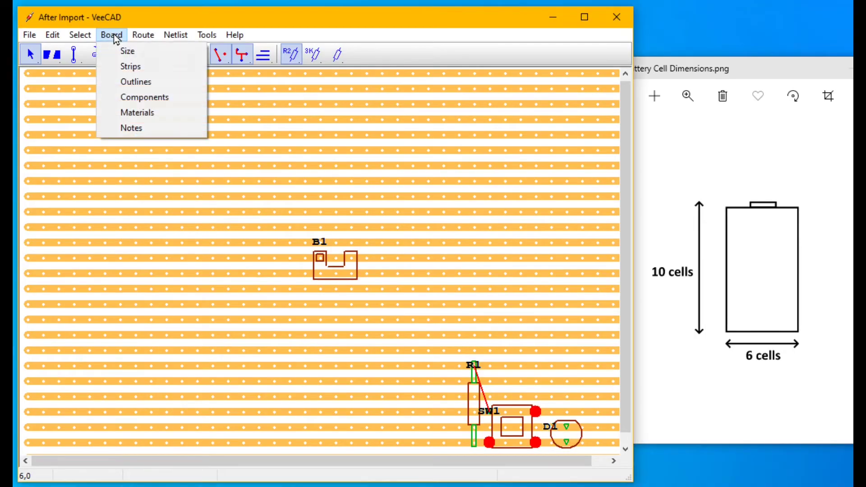
left_click(134, 83)
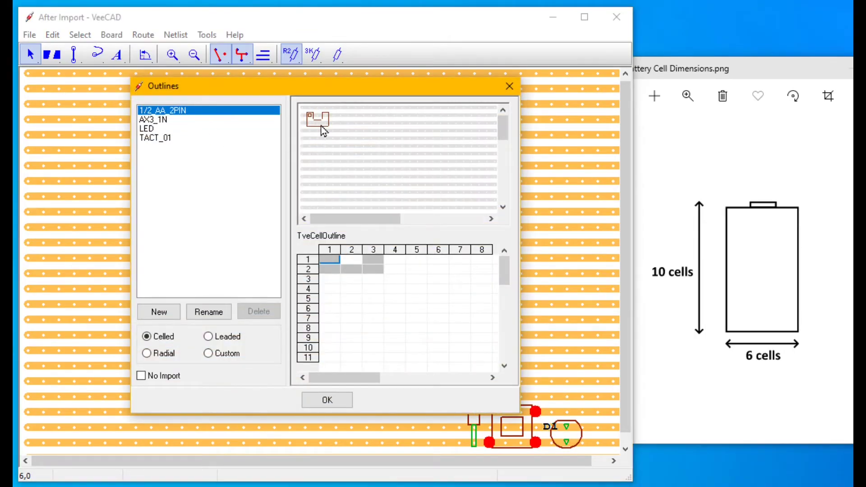
left_click(209, 337)
left_click(435, 266)
- Set body length 10 and body width 7, show the reference, and apply the outline
left_click(436, 265)
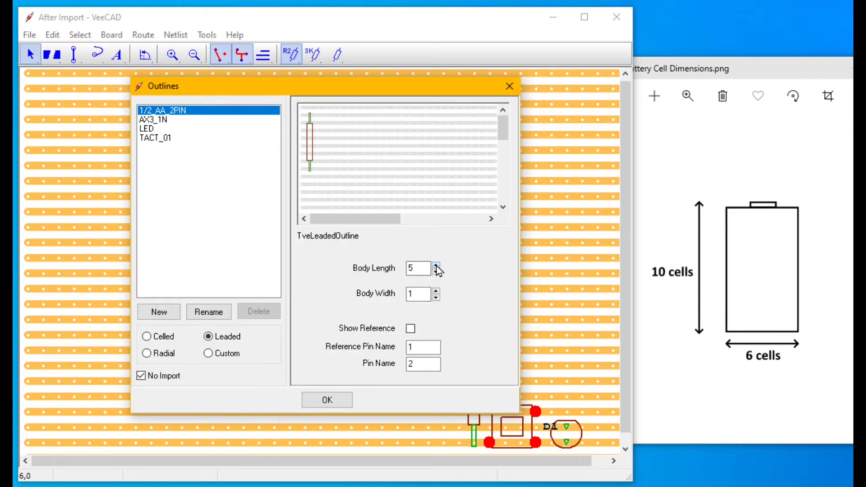
left_click(436, 265)
left_click(436, 265)
left_click(435, 265)
left_click(435, 266)
left_click(436, 266)
left_click(435, 291)
left_click(435, 291)
left_click(435, 291)
left_click(436, 291)
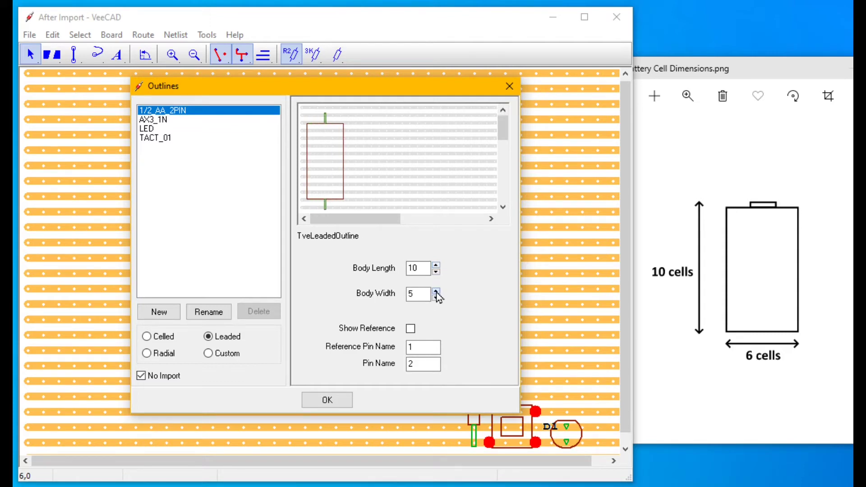
left_click(435, 291)
left_click(435, 291)
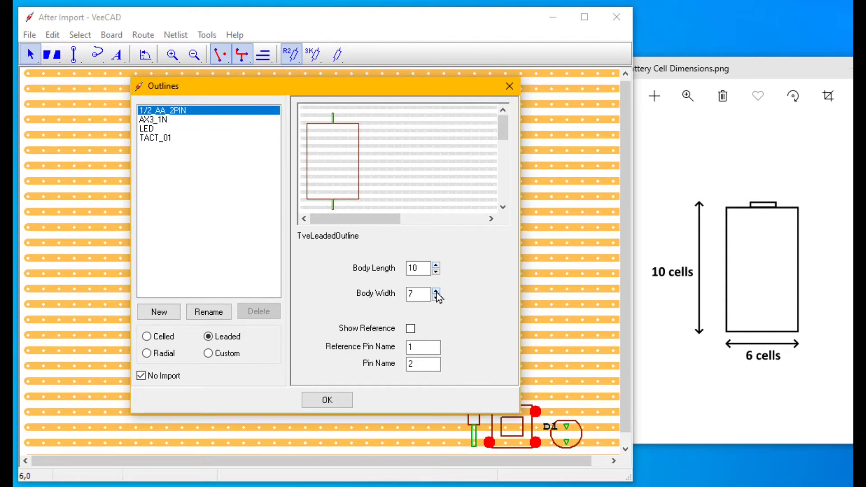
left_click(410, 328)
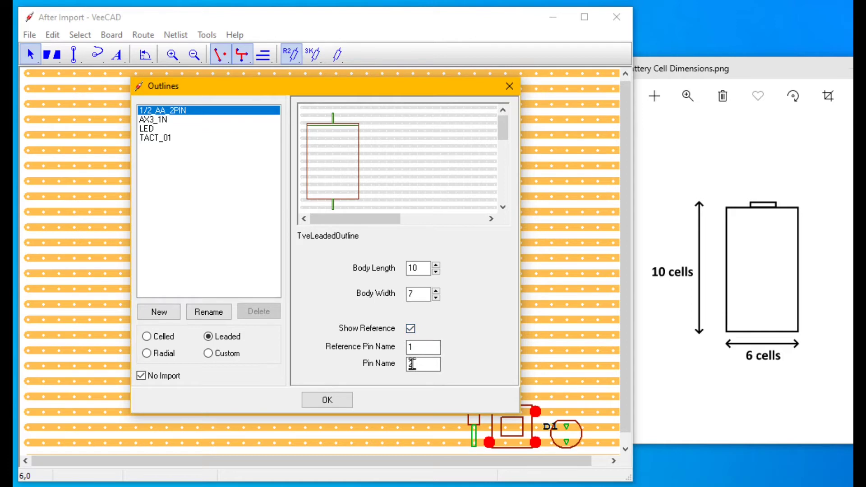
left_click(328, 401)
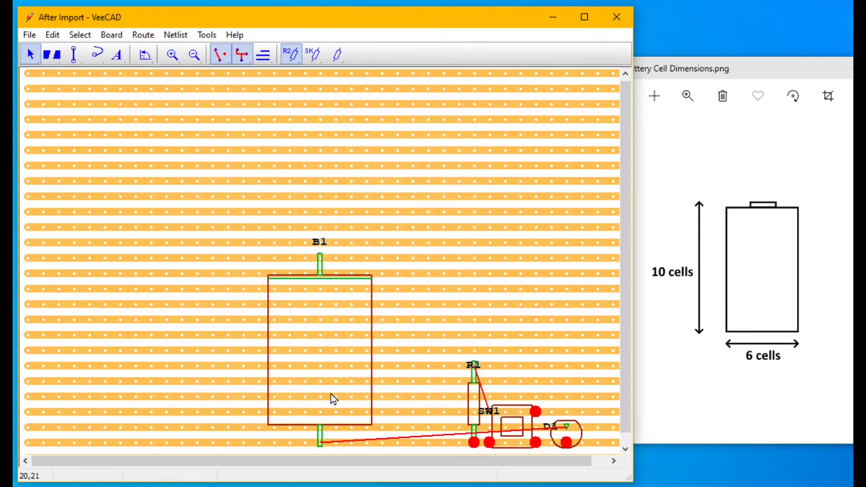
- Switch 1/2_AA_2PIN to a celled outline, fill a 6×10 cell block, and place pin 2 at row 10, column 3
double_click(371, 325)
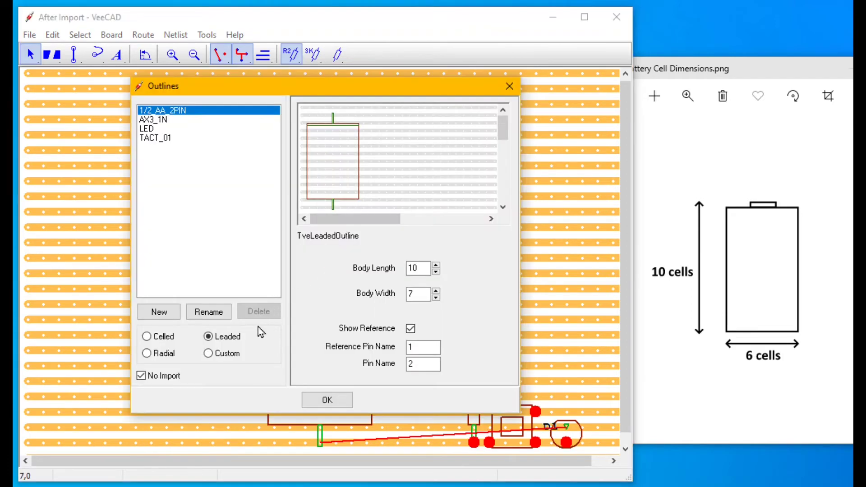
left_click(147, 337)
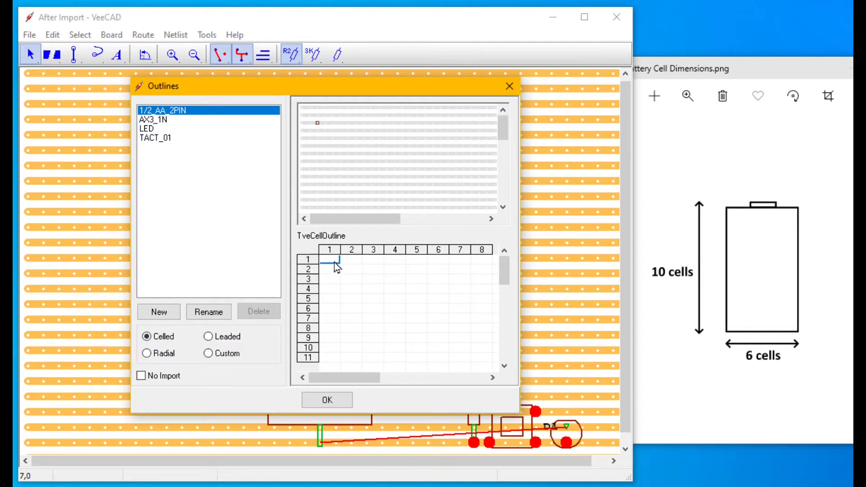
left_click_drag(334, 261, 438, 260)
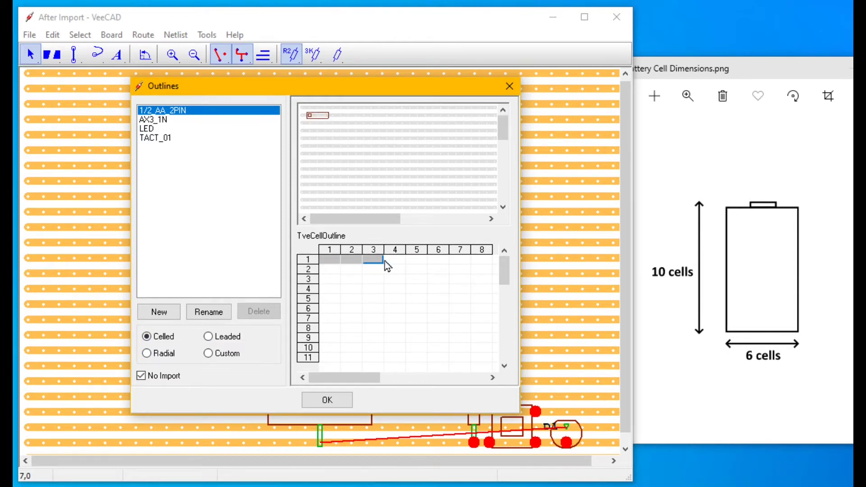
mouse_move(330, 347)
left_mouse_down()
mouse_move(434, 318)
mouse_move(441, 297)
mouse_move(380, 289)
left_mouse_up()
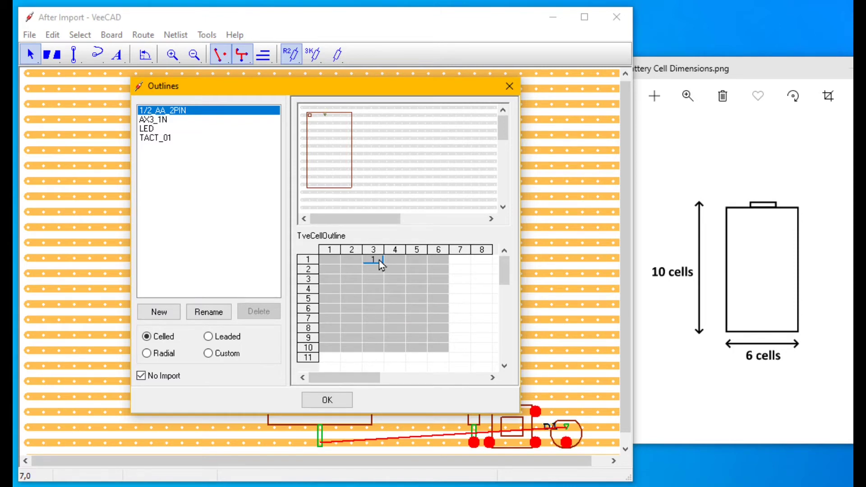
left_click(374, 348)
- Change the battery outline to Custom type and open the Custom Outline Editor
left_click(208, 355)
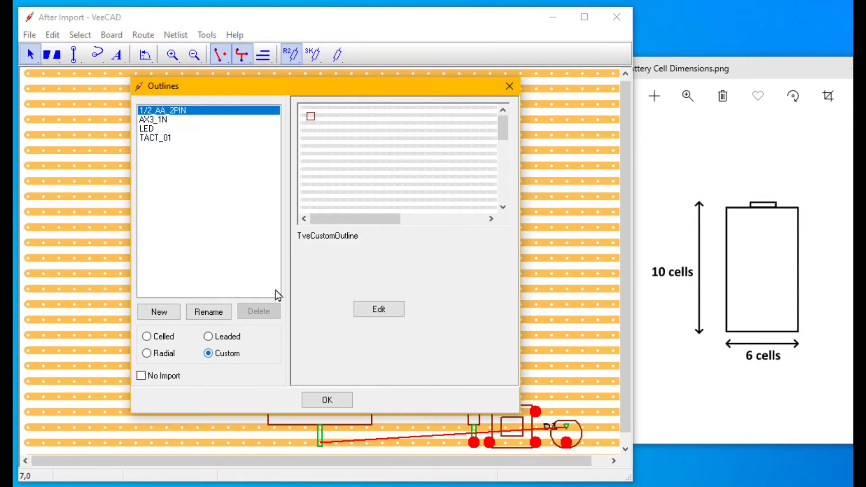
left_click(385, 309)
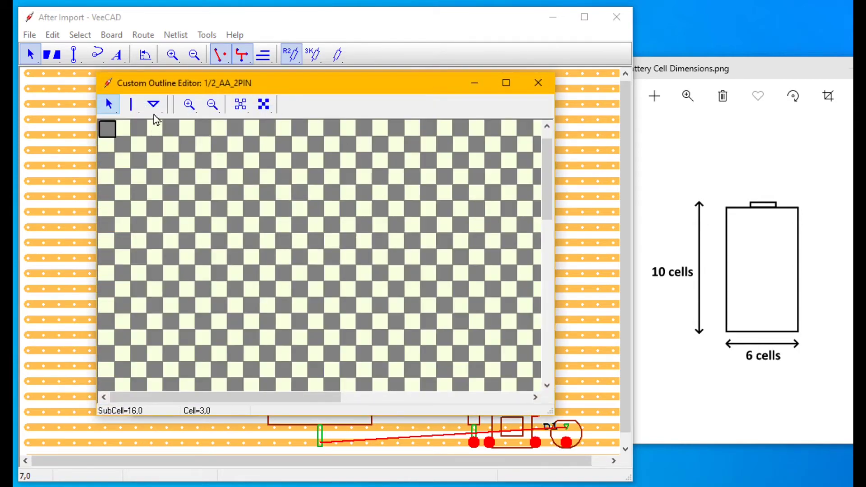
left_click(153, 105)
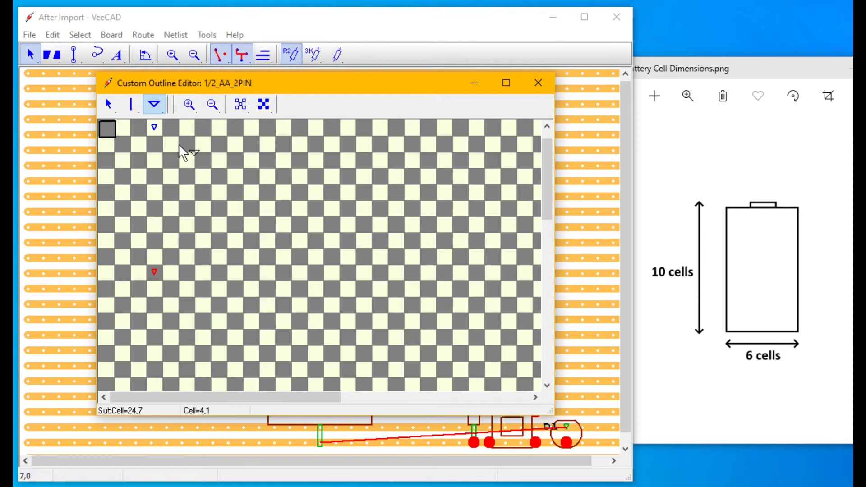
key("Escape")
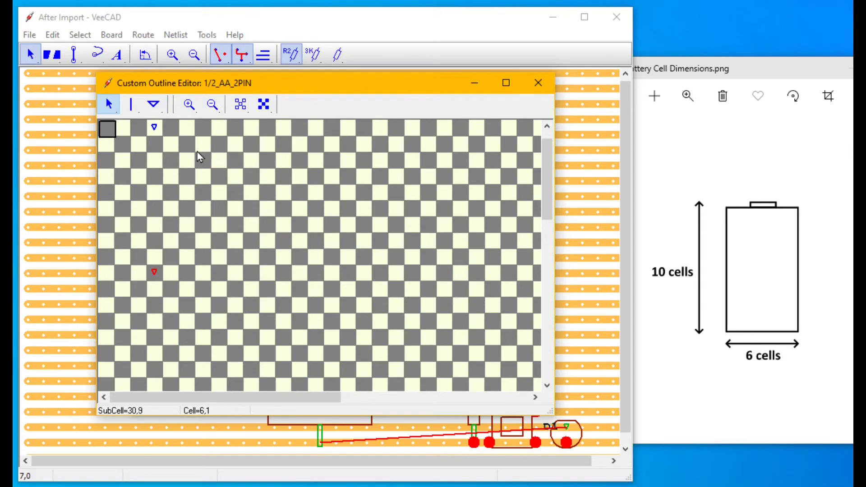
- Draw the battery body's left, bottom and right edges, then widen it by moving the left edge
left_click(131, 105)
left_click(122, 134)
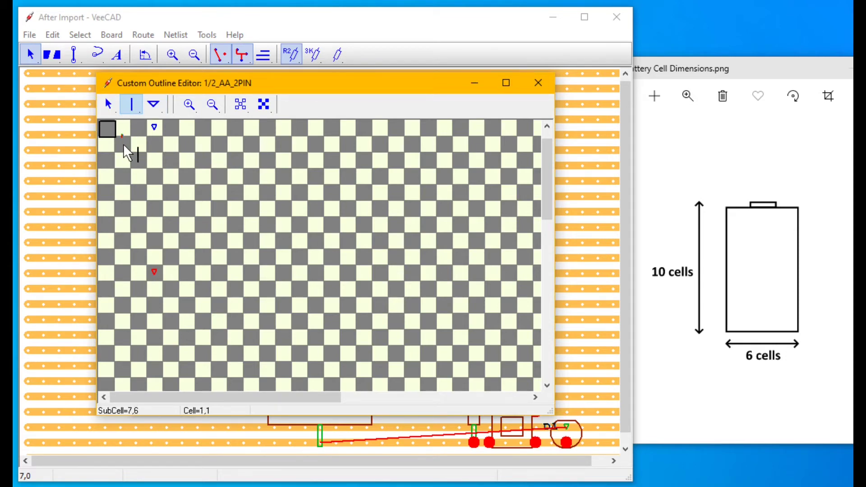
left_click(122, 272)
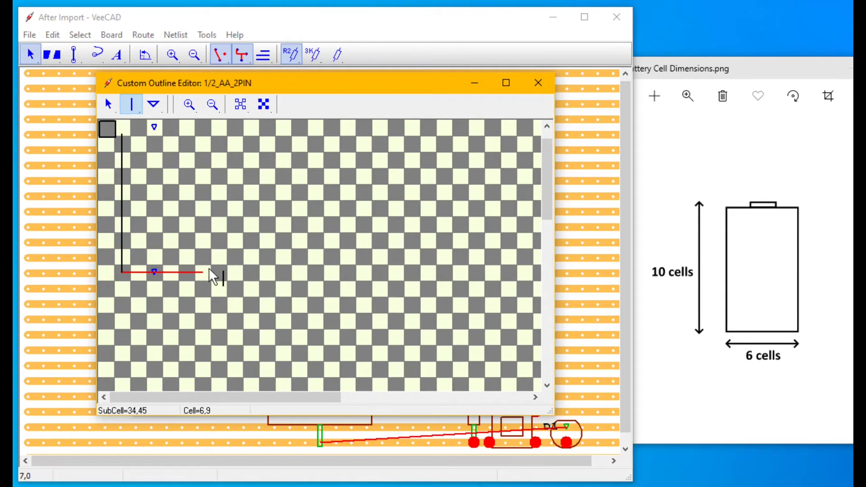
left_click(207, 271)
left_click(207, 134)
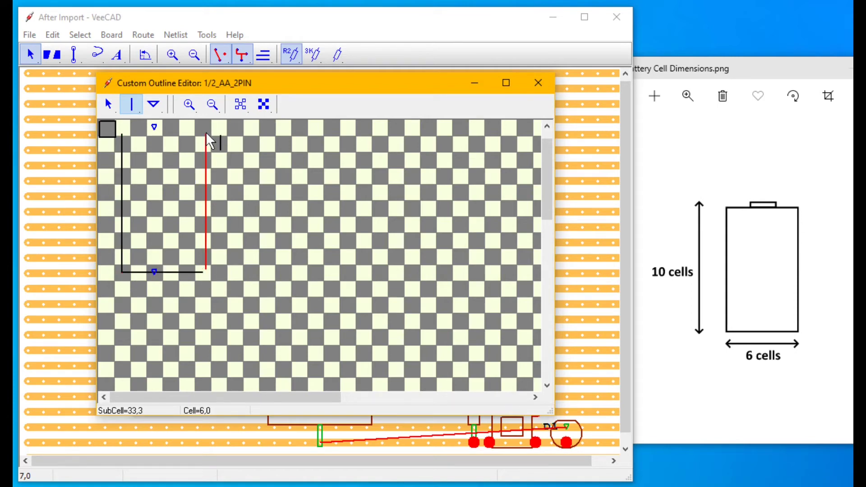
key("Escape")
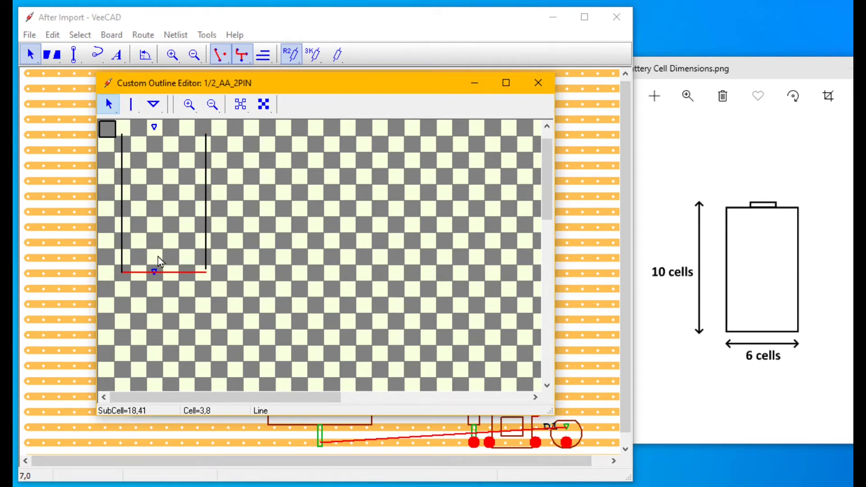
left_click_drag(122, 243, 106, 243)
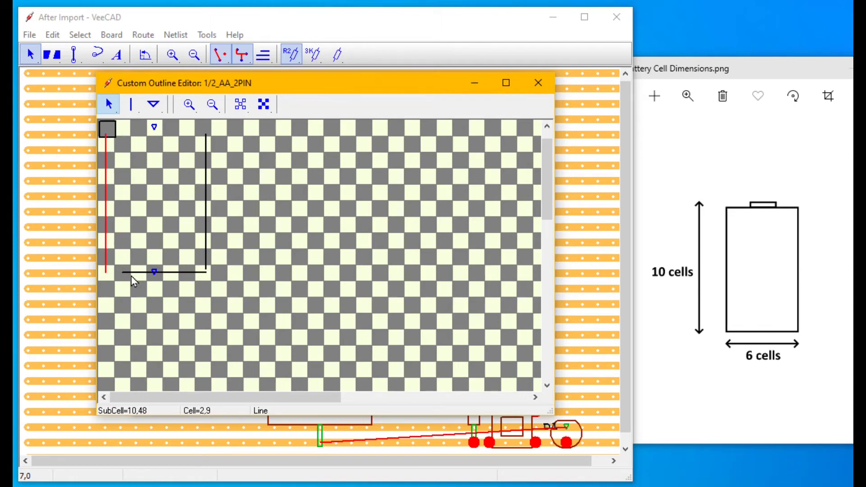
- Close the rectangle's top edge and reshape the small square into a terminal tab around the top pin
key("l")
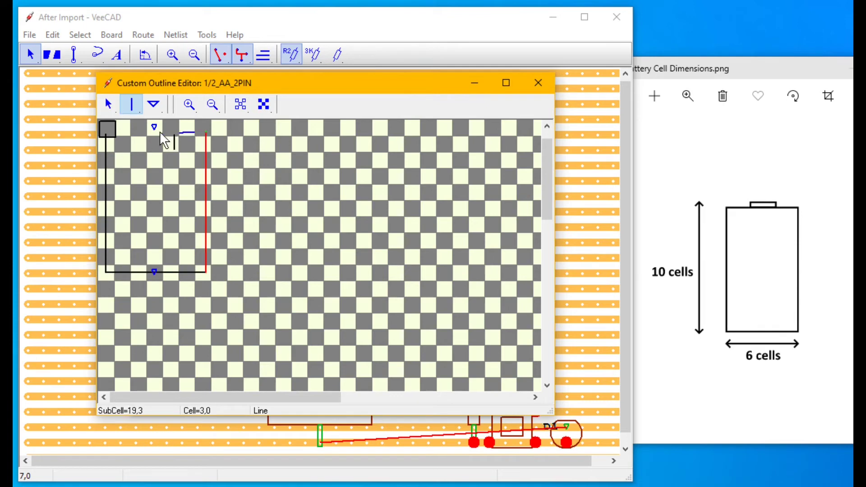
left_click(107, 129)
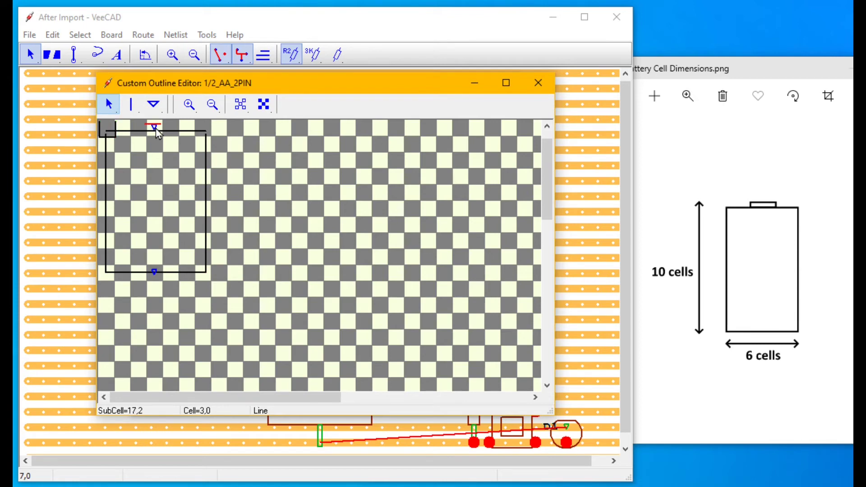
left_click(102, 128)
left_click_drag(115, 133, 145, 133)
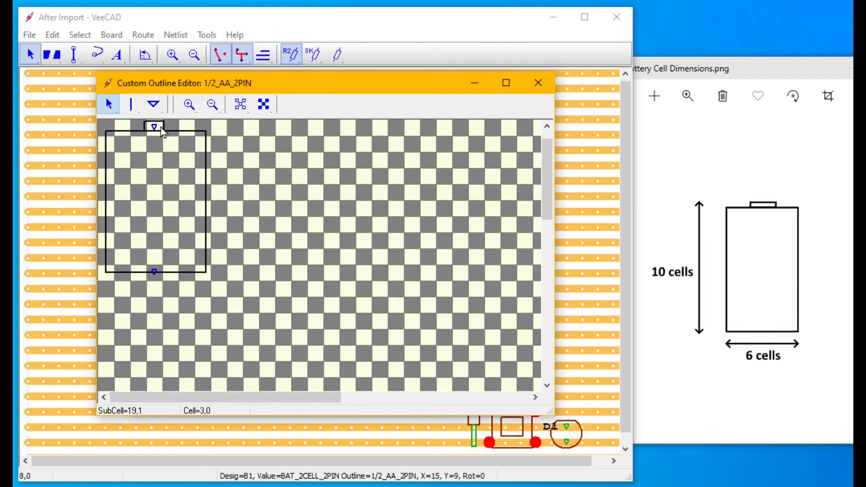
- Number the top pin 1 and the bottom pin 2, then close the editor and apply the outline to B1
double_click(153, 127)
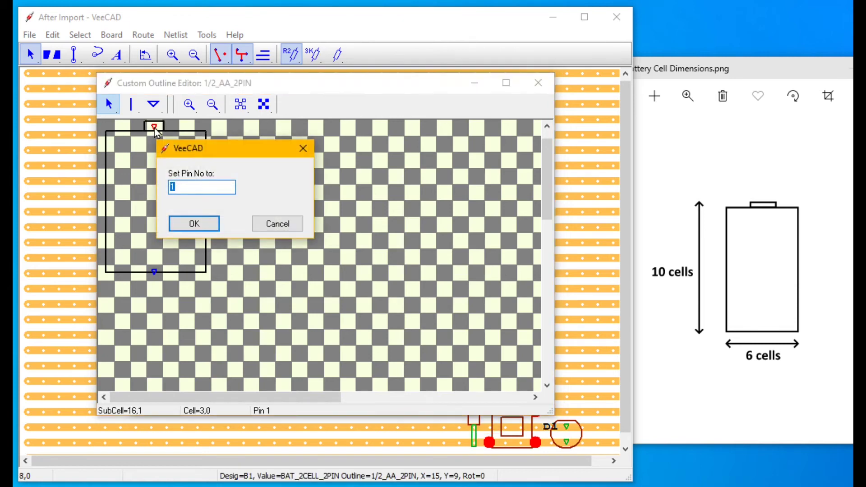
left_click(201, 225)
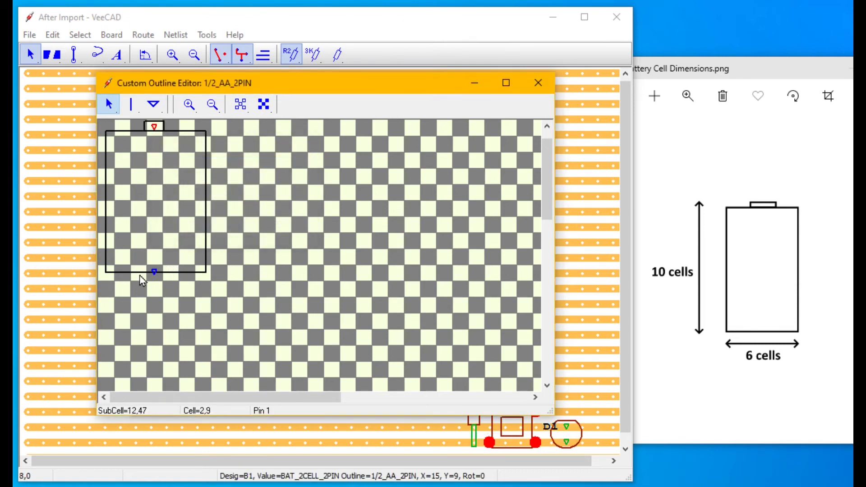
double_click(154, 271)
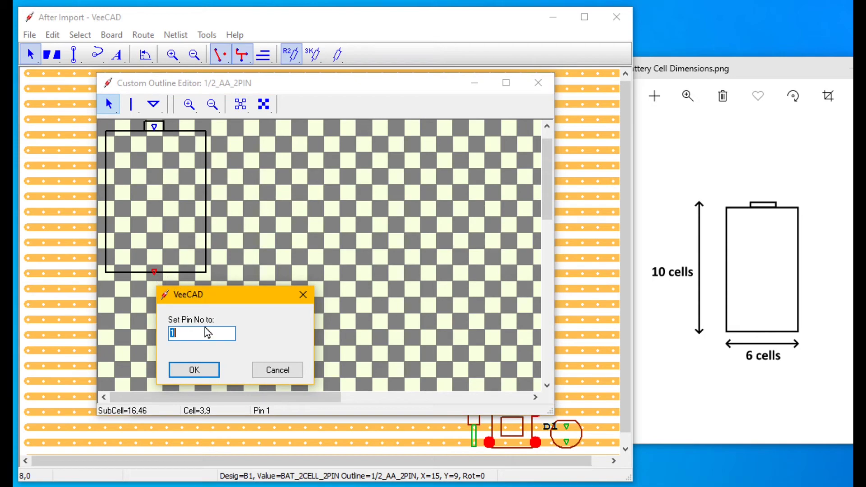
type("2")
left_click(195, 370)
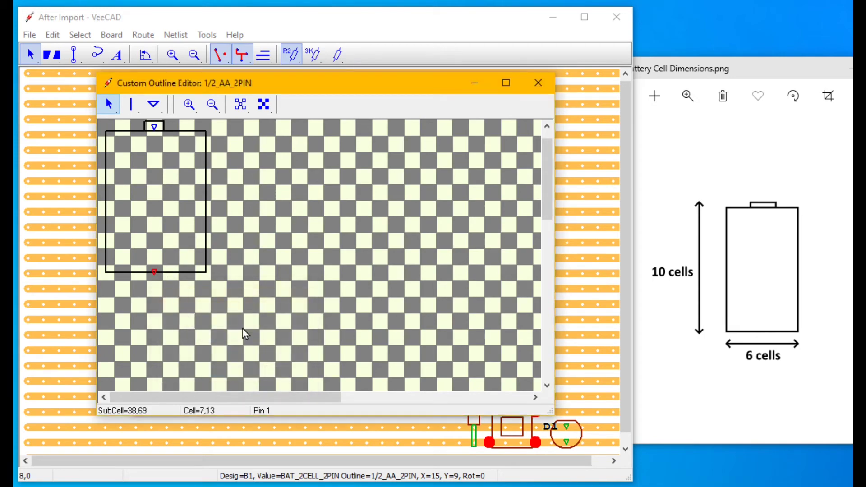
left_click(538, 85)
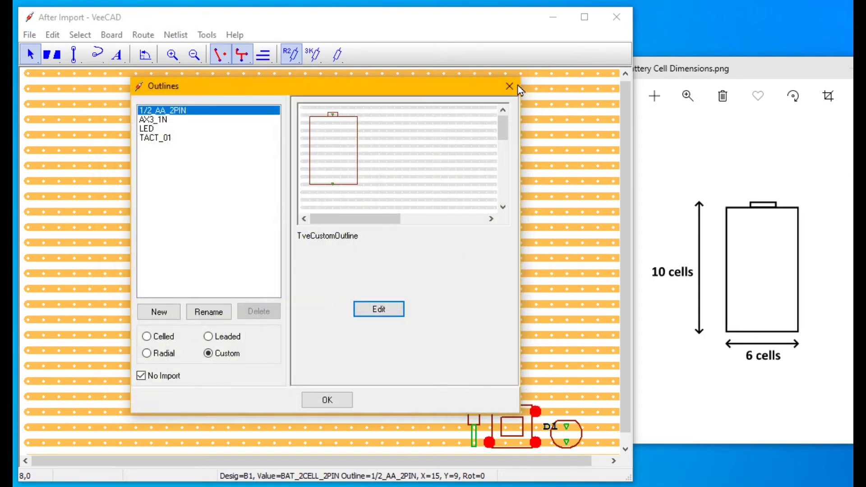
left_click(336, 401)
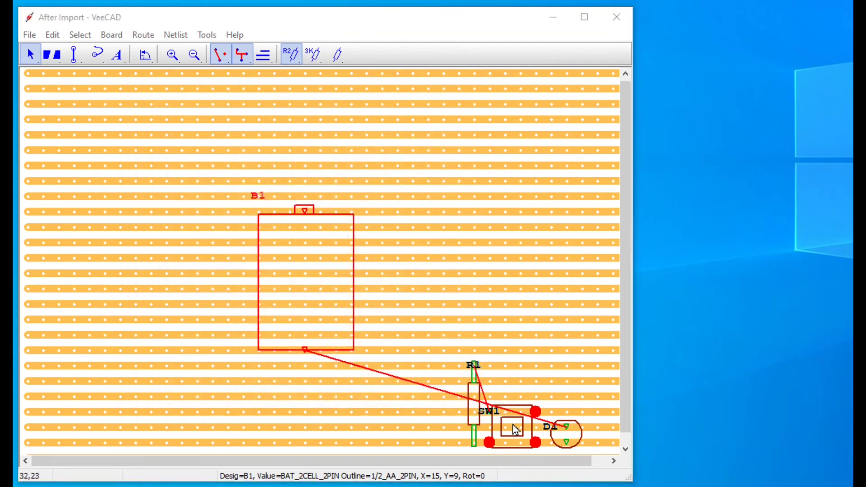
- Move B1, SW1, R1 and D1 up to the board's top-left, with R1 beside the battery
left_click_drag(516, 430, 377, 152)
left_click_drag(261, 281, 123, 188)
left_click_drag(376, 148, 315, 134)
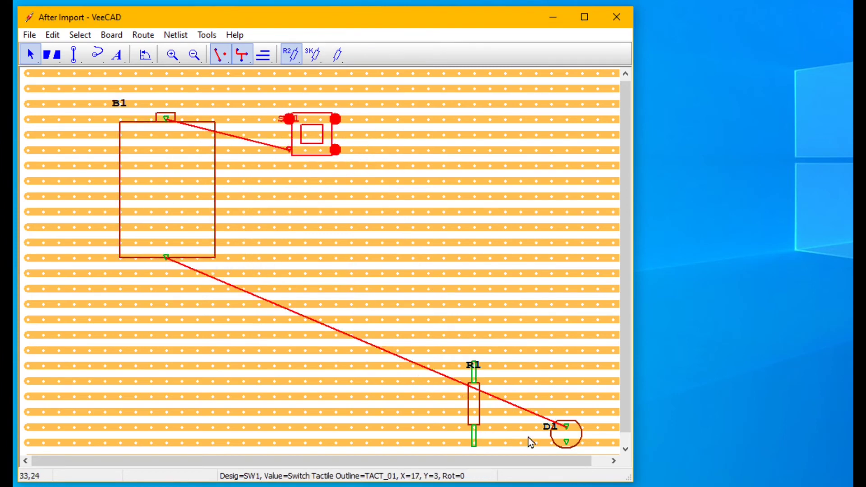
left_click_drag(473, 404, 274, 188)
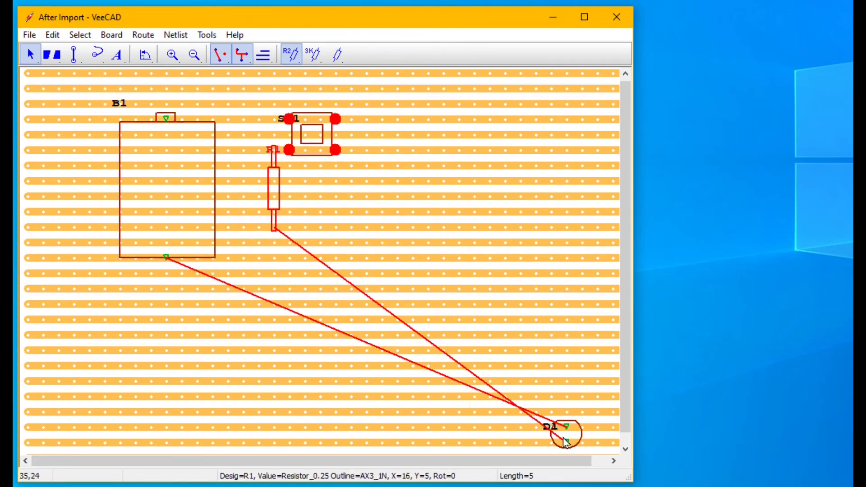
left_click_drag(566, 441, 273, 243)
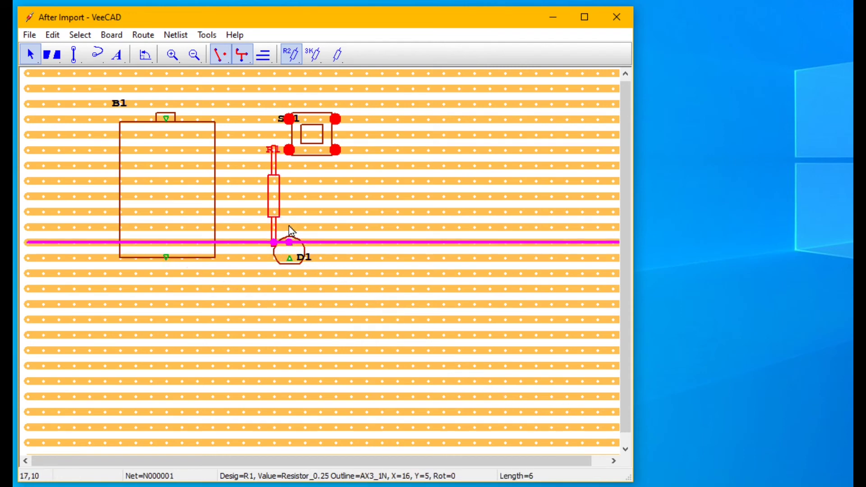
left_click_drag(270, 207, 234, 204)
- Rotate D1 180°, move R1's label, raise SW1 two strips, and stretch R1's top lead onto SW1's strip
left_click(298, 253)
key("r")
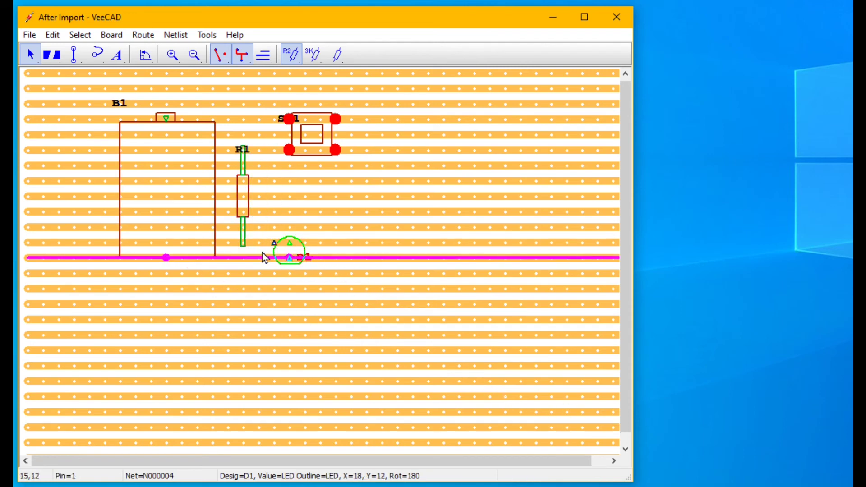
left_click_drag(264, 257, 249, 257)
left_click_drag(244, 153, 275, 199)
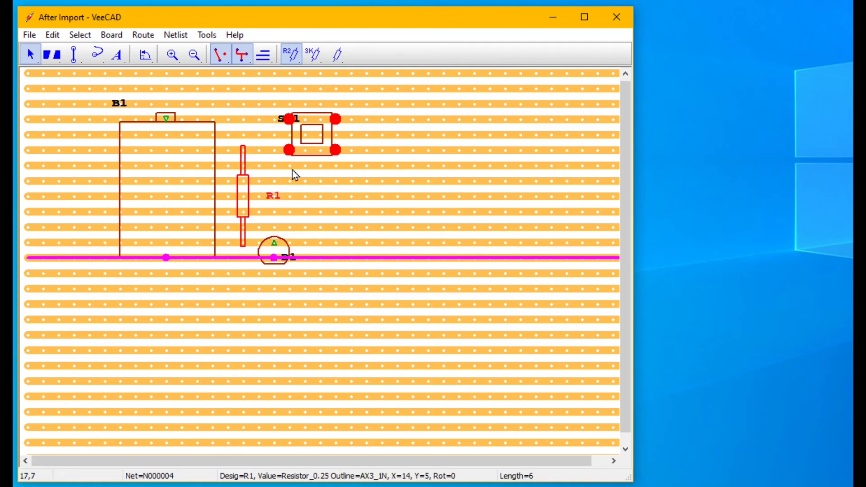
left_click(292, 153)
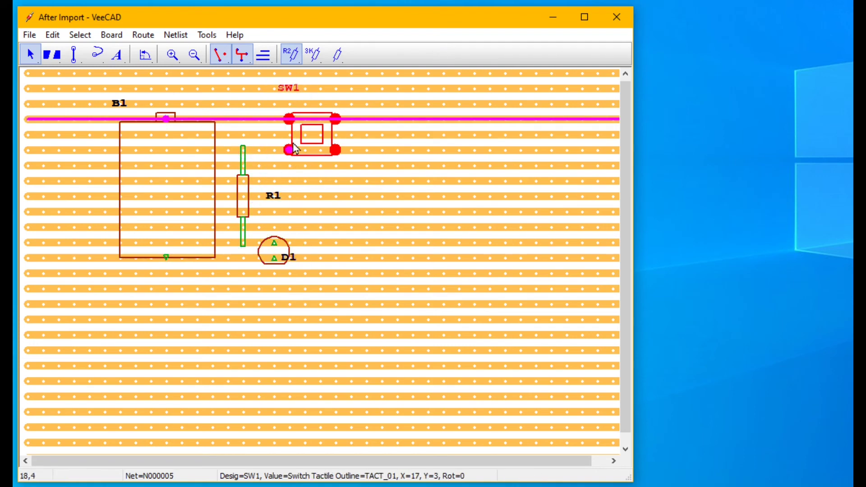
left_click_drag(291, 150, 304, 130)
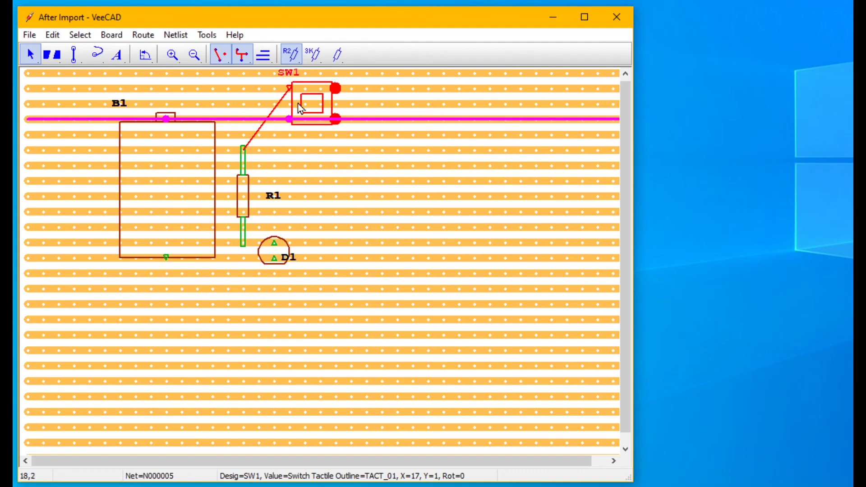
left_click_drag(244, 154, 244, 88)
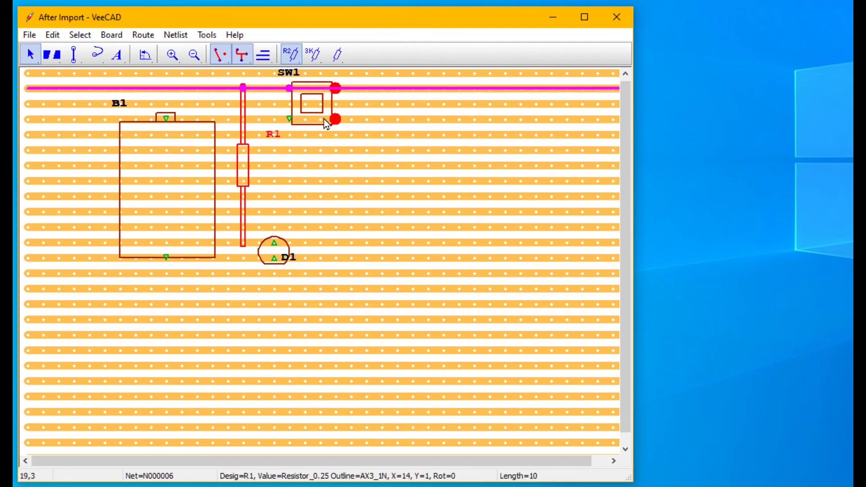
left_click_drag(290, 115, 289, 115)
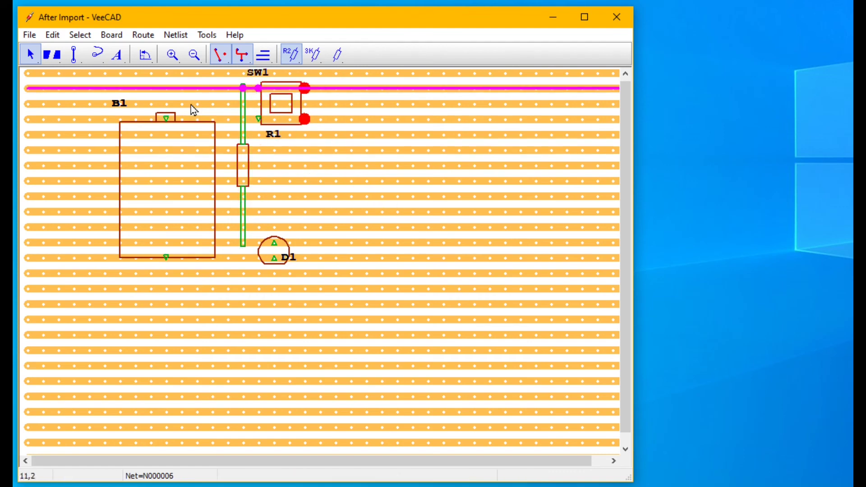
- Cut the strips between SW1's pins, shift all parts two columns left and two rows down, and trim the board
left_click(61, 56)
left_click(279, 107)
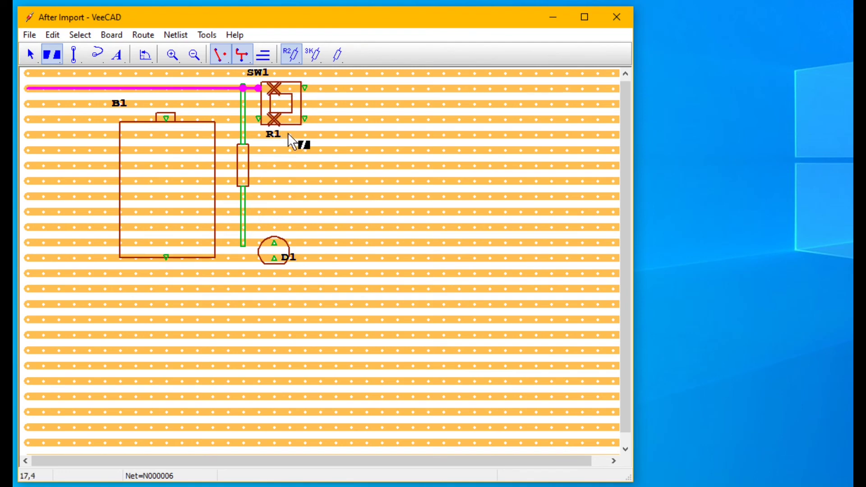
key("Escape")
key("ctrl+a")
left_click_drag(179, 190, 148, 220)
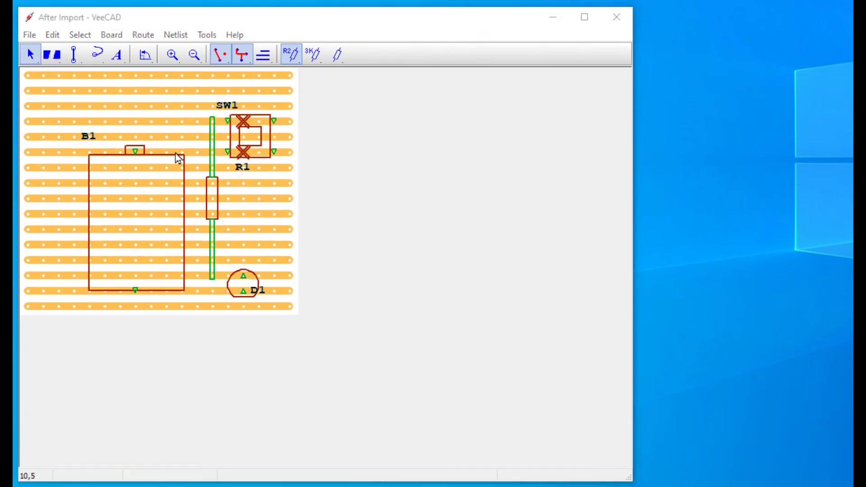
left_click(90, 135)
- Reposition the B1, SW1, R1 and D1 labels beside their parts
left_click_drag(91, 135, 106, 138)
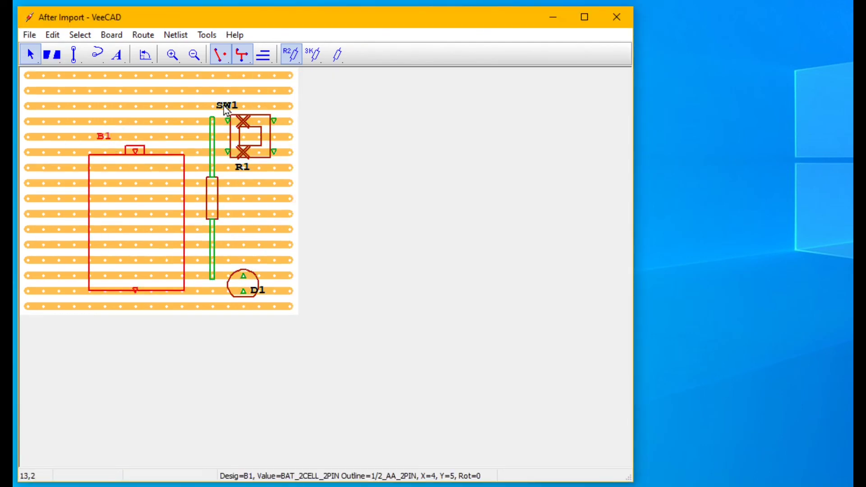
left_click_drag(224, 105, 254, 105)
left_click_drag(244, 169, 234, 200)
left_click(261, 293)
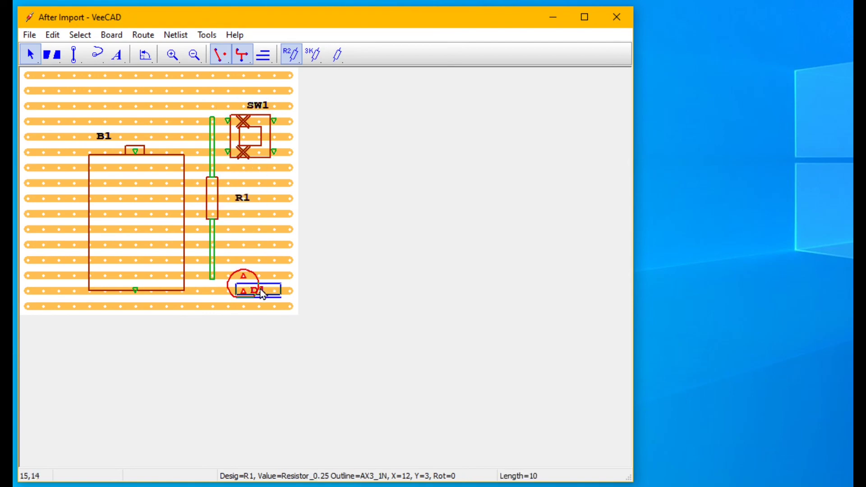
left_click_drag(262, 293, 246, 262)
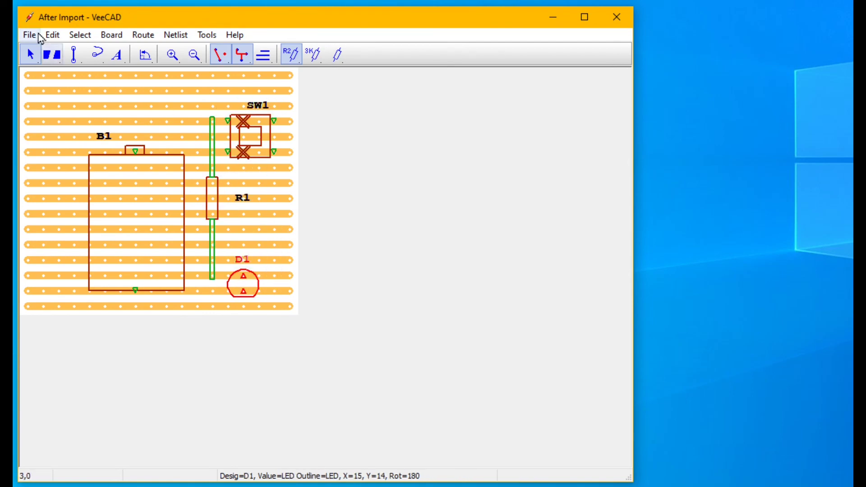
- Open File > Print... to preview the finished stripboard layout in Print Setup
left_click(32, 35)
left_click(65, 113)
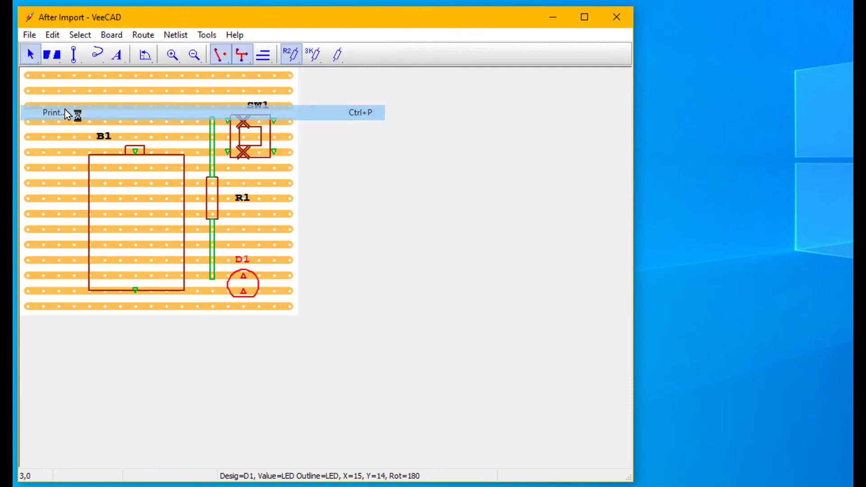